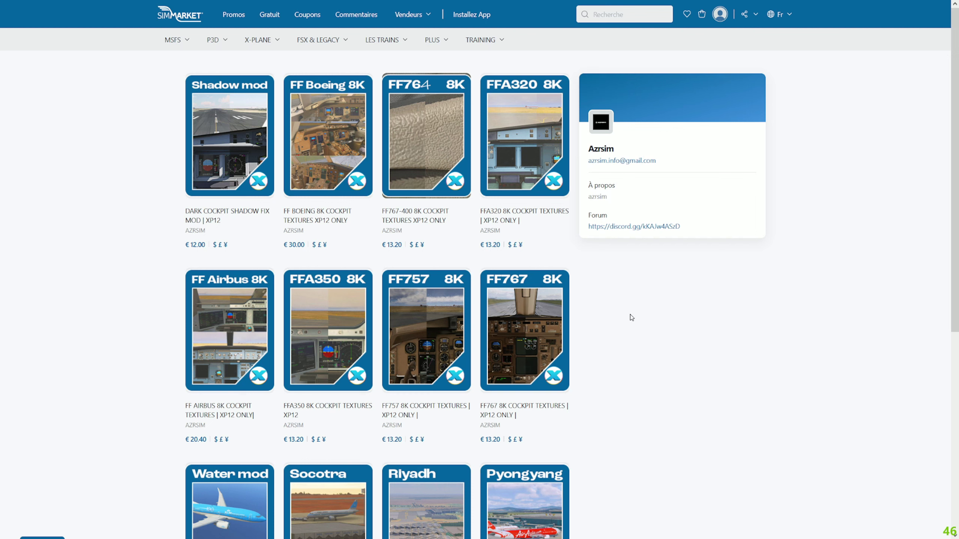
Step: Open the product page for the FFA350 8K Cockpit Textures XP12
left_click(331, 410)
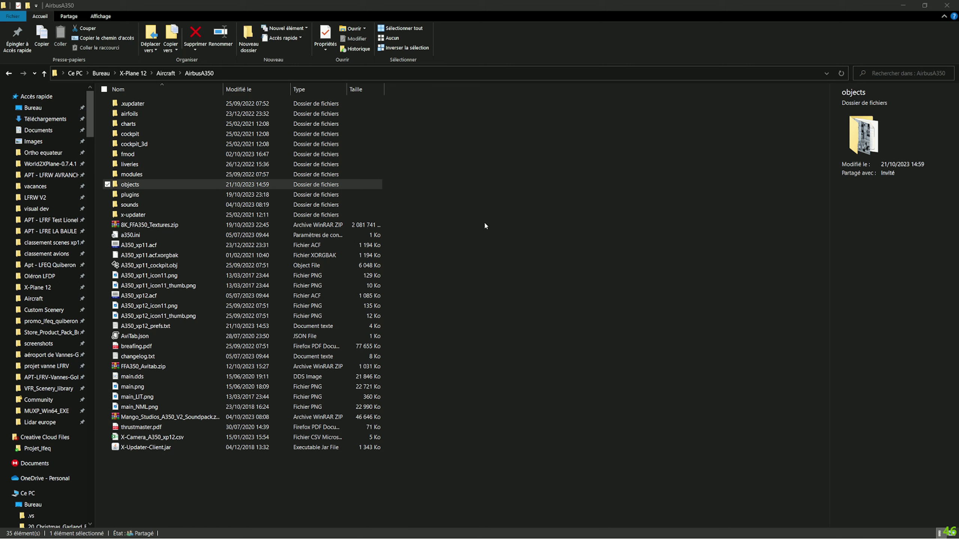
Step: Open the 8K_FFA350_Textures.zip archive from the AirbusA350 folder, dismissing the licence reminder, and open the aircraft's objects folder
double_click(181, 225)
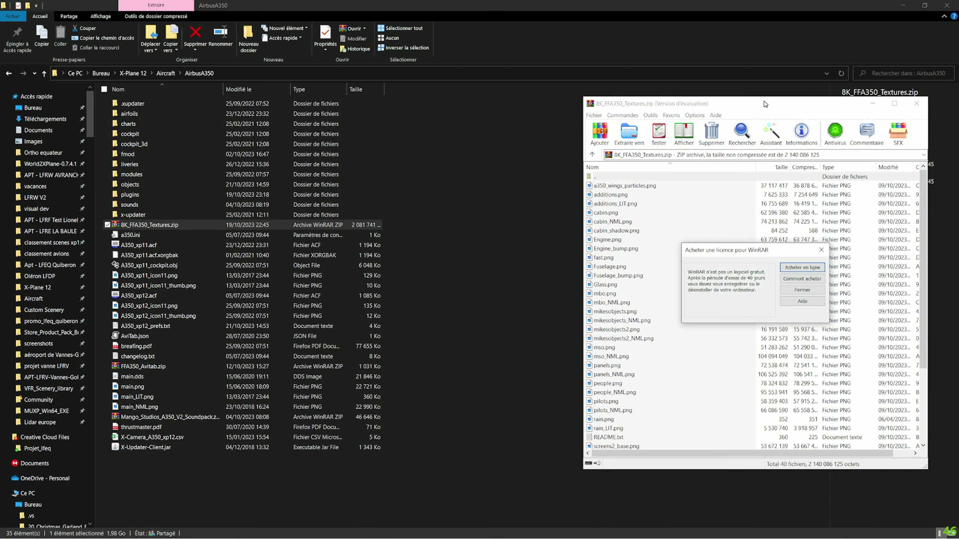
left_click(802, 289)
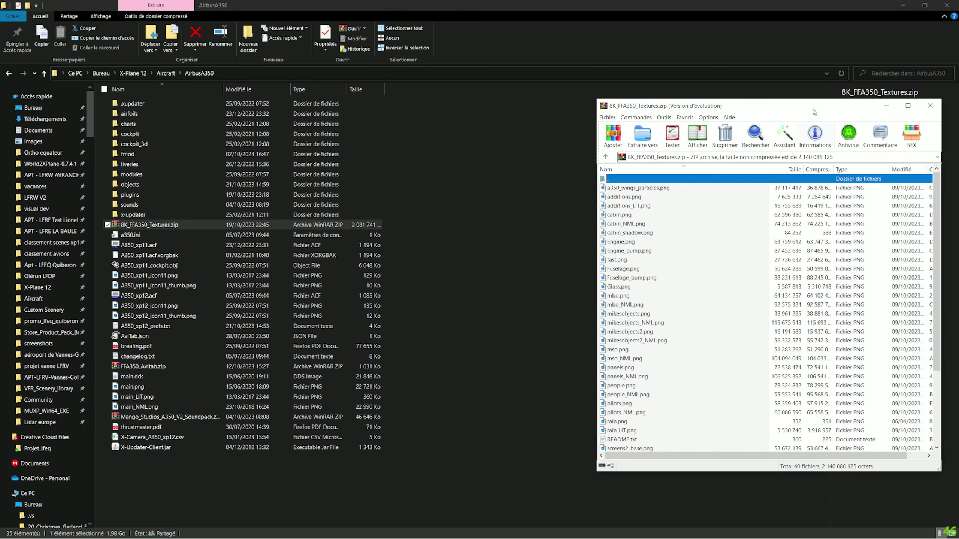
left_click_drag(805, 109, 741, 90)
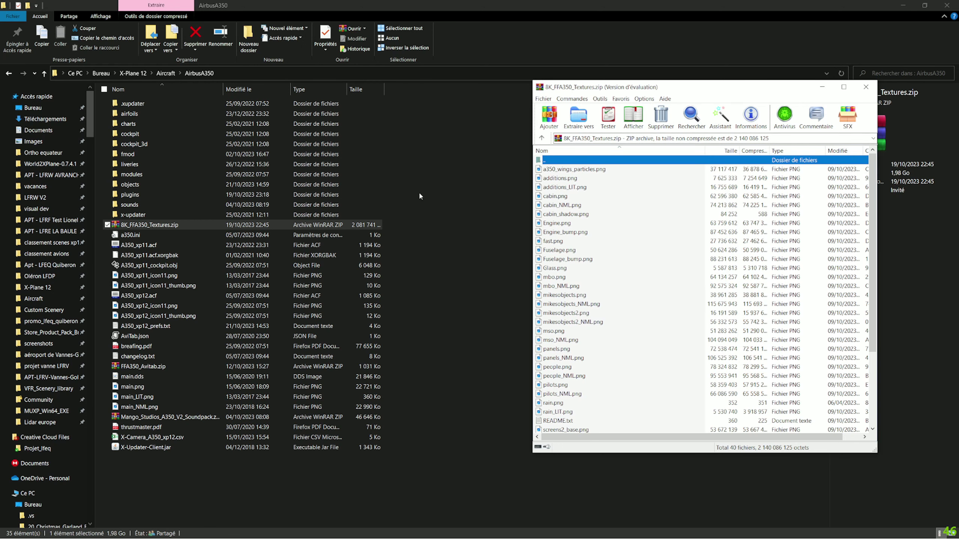
double_click(131, 185)
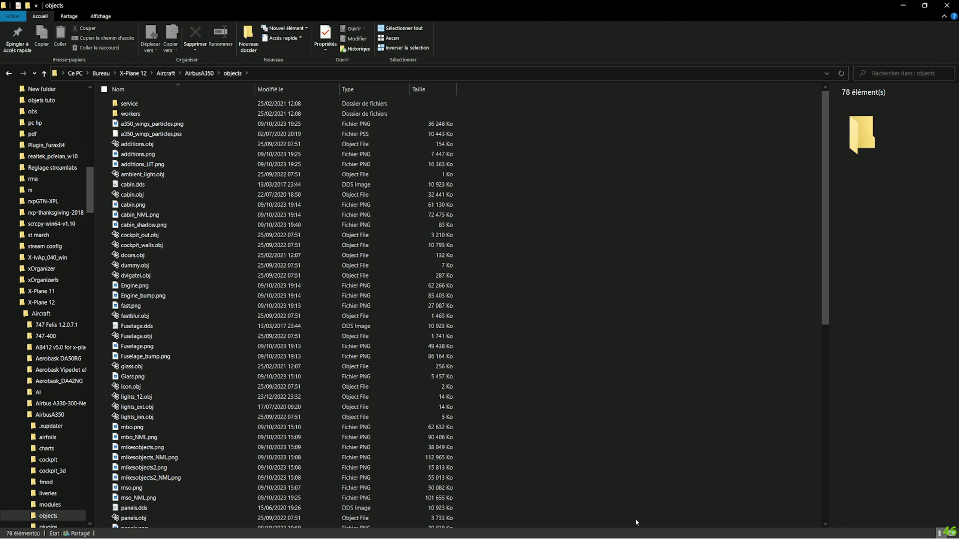
Step: Open README.txt from the texture archive and arrange it side by side with the objects folder window
key("super")
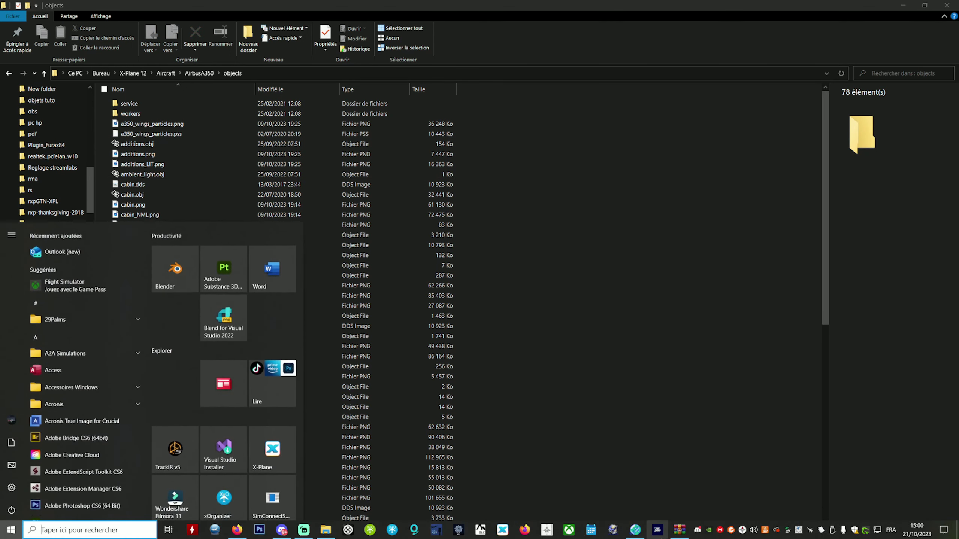
left_click(679, 531)
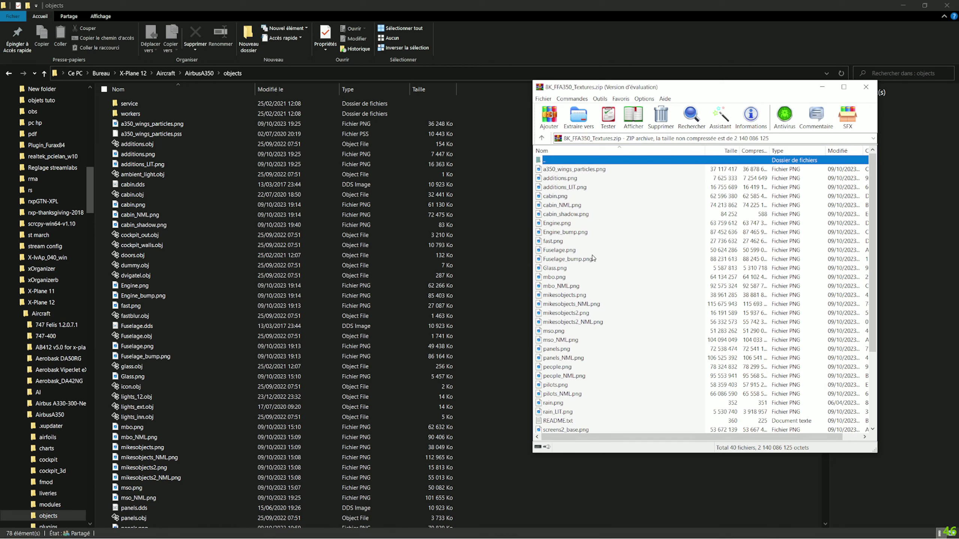
scroll(593, 258, "down", 4)
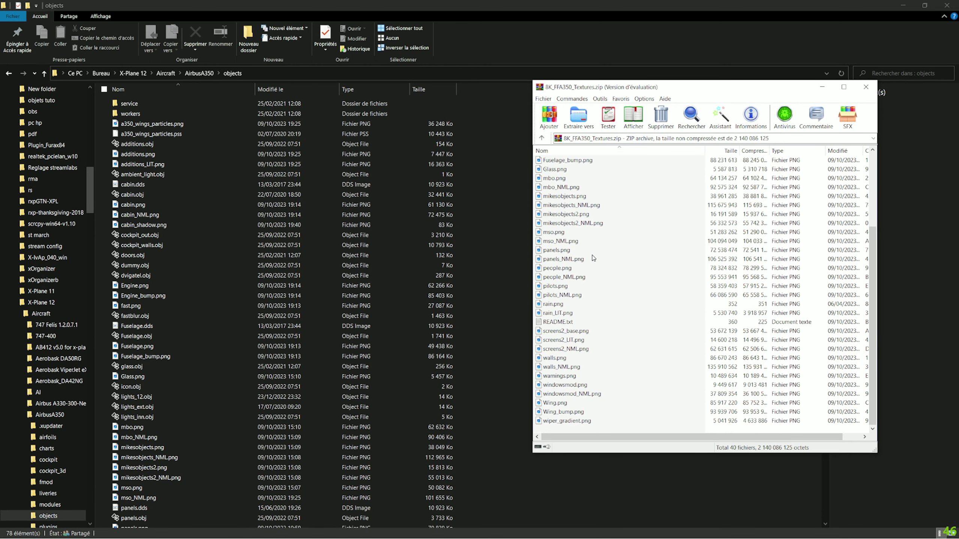
double_click(564, 322)
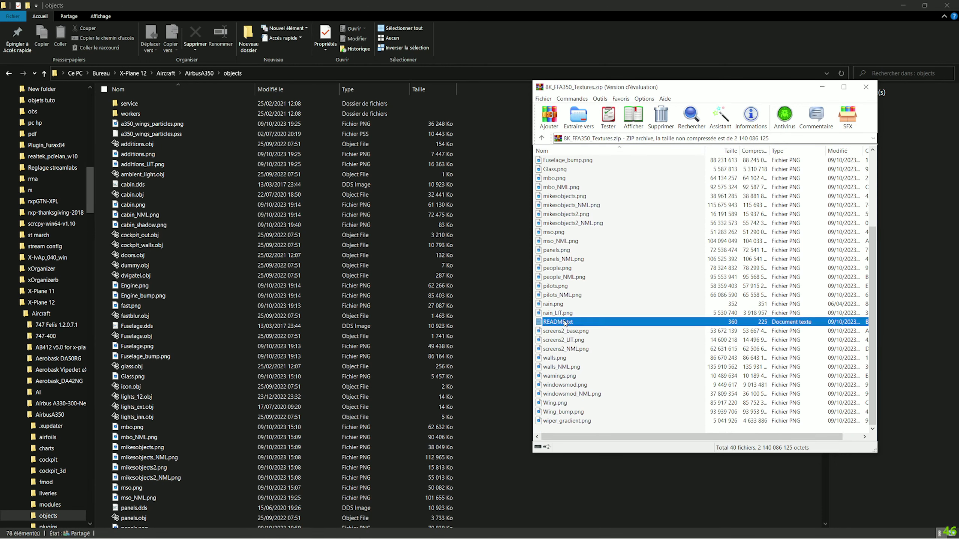
key("super+Right")
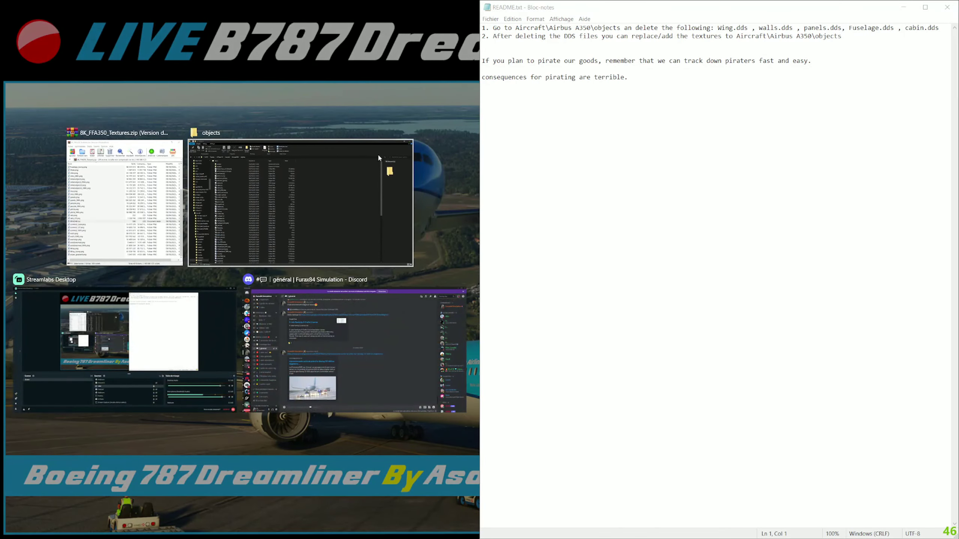
left_click(248, 210)
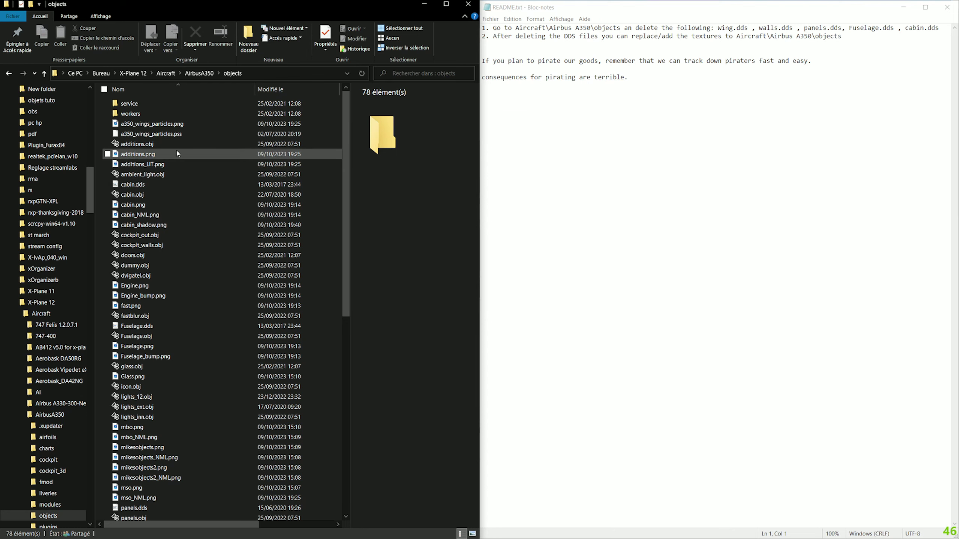
Step: Back up the AirbusA350 objects folder by compressing it into objects.rar
left_click(192, 76)
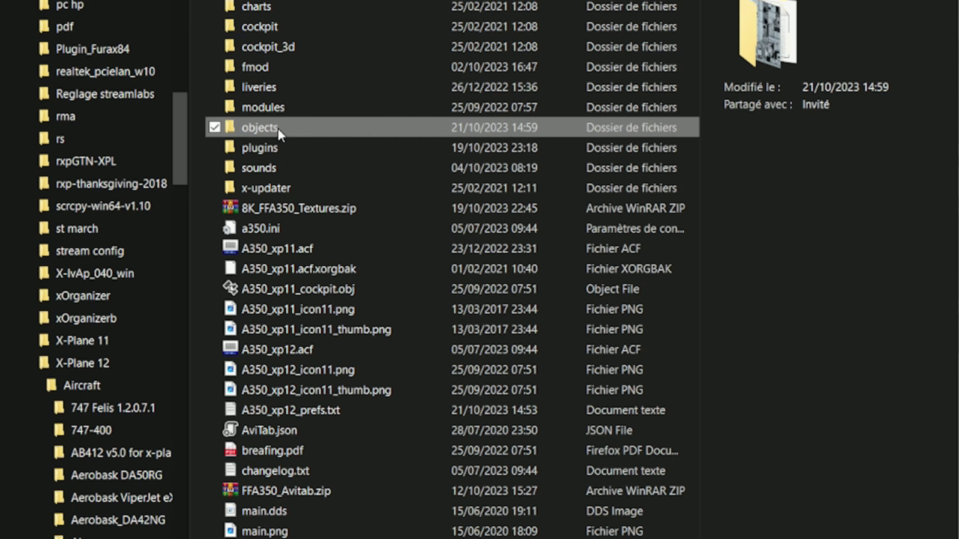
right_click(278, 129)
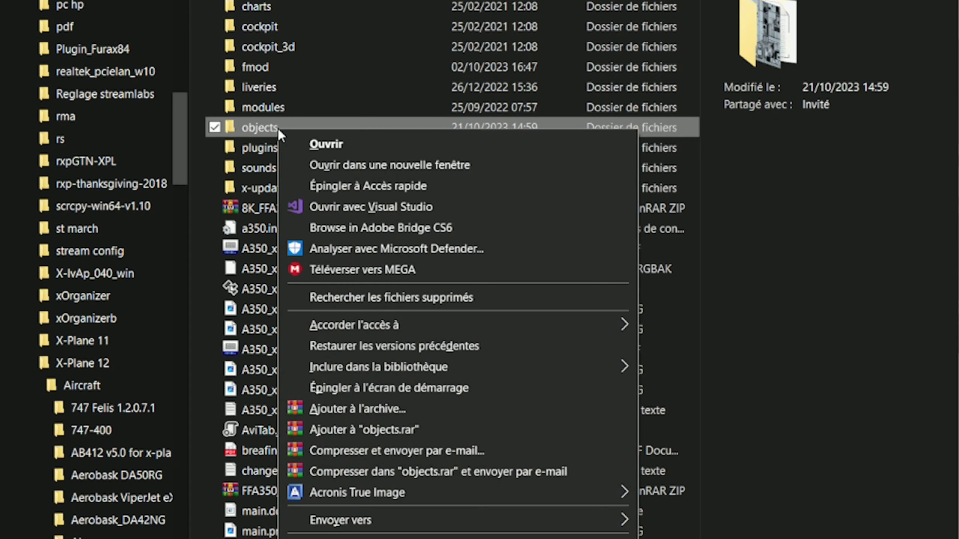
left_click(355, 430)
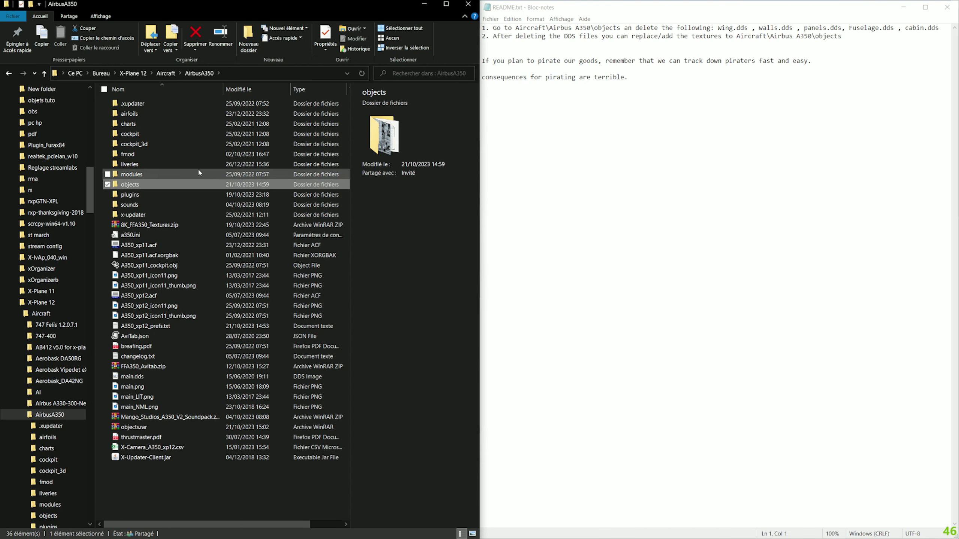
Step: Delete Wing.dds, walls.dds, panels.dds, Fuselage.dds and cabin.dds from the objects folder
double_click(164, 187)
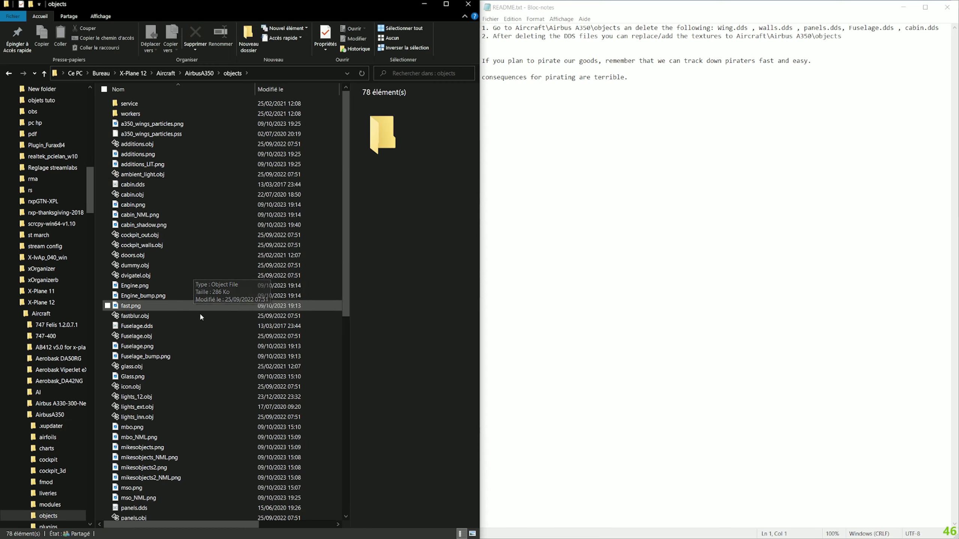
scroll(203, 319, "down", 12)
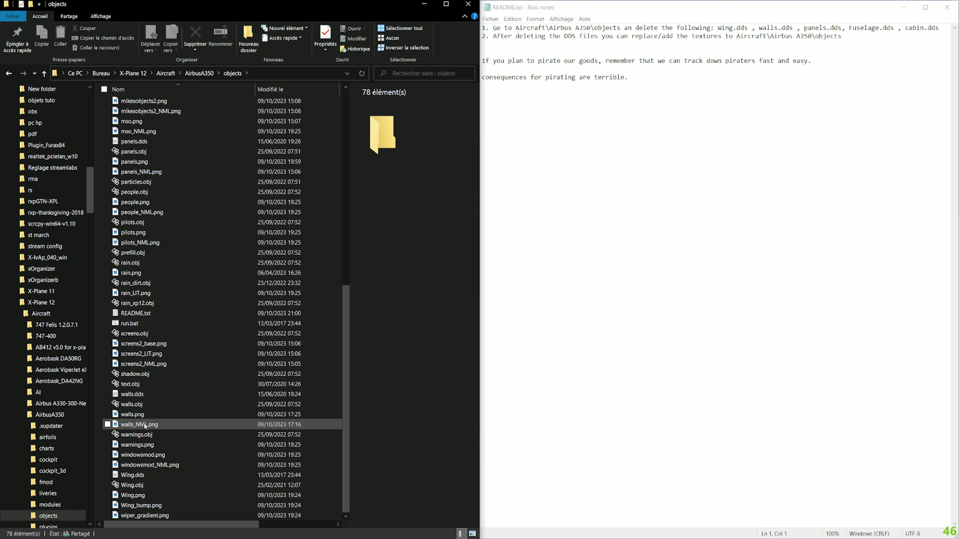
left_click(144, 474)
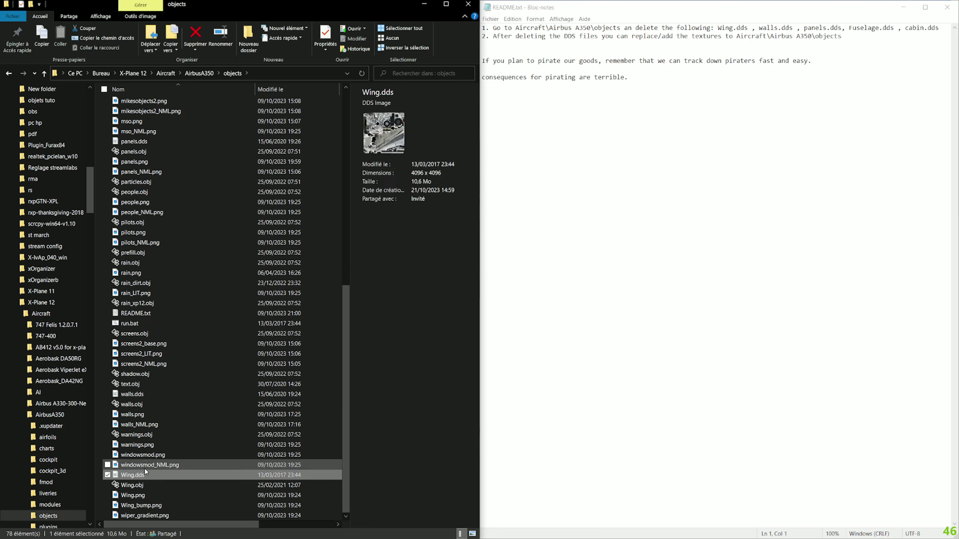
left_click(137, 394, "ctrl")
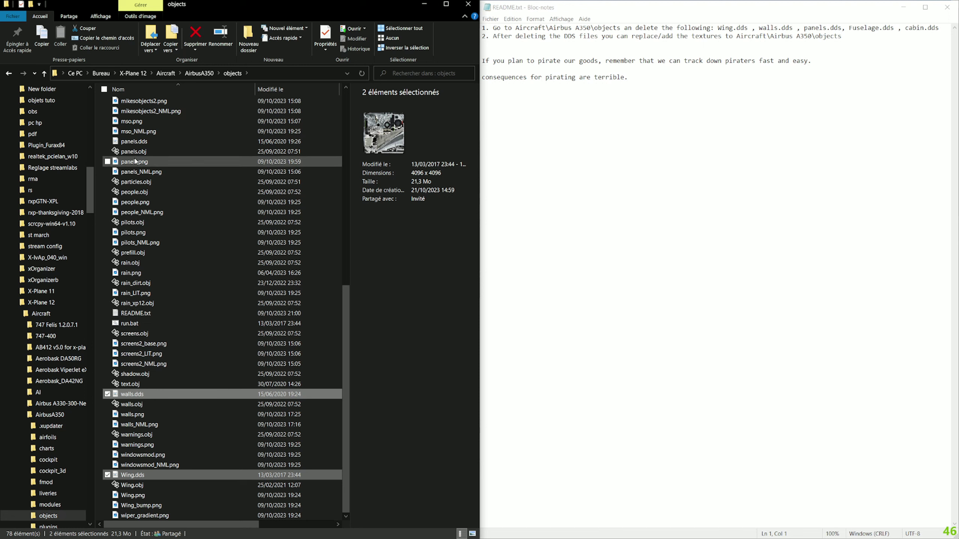
left_click(135, 141, "ctrl")
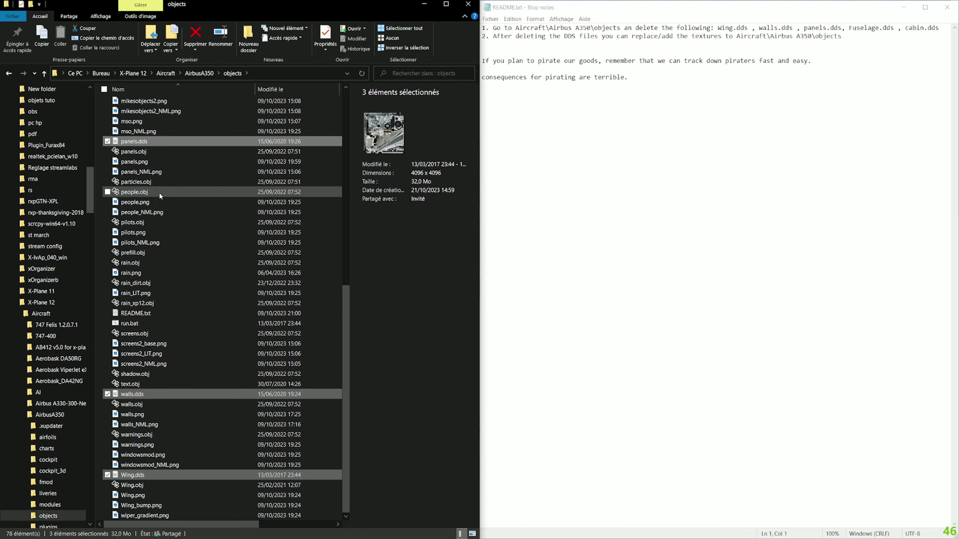
scroll(160, 195, "up", 5)
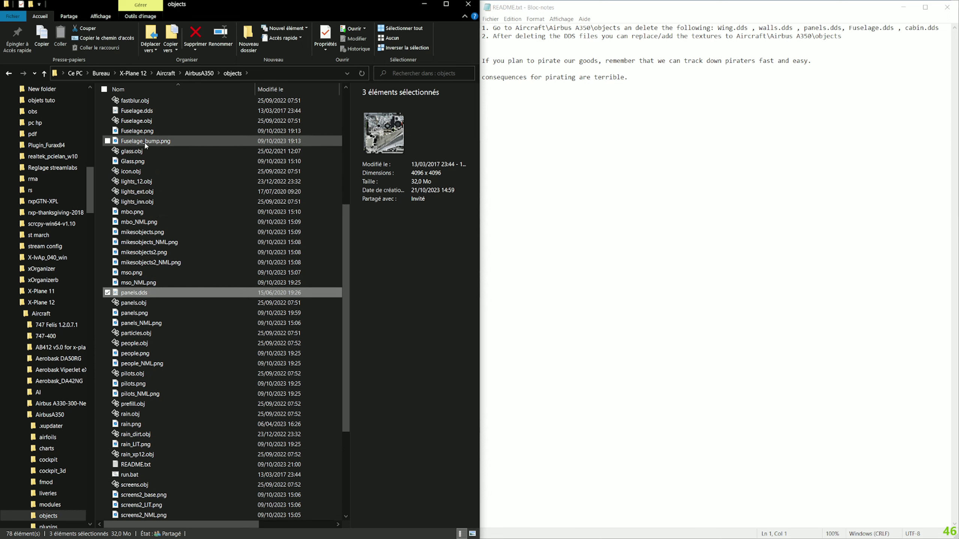
scroll(142, 151, "up", 3)
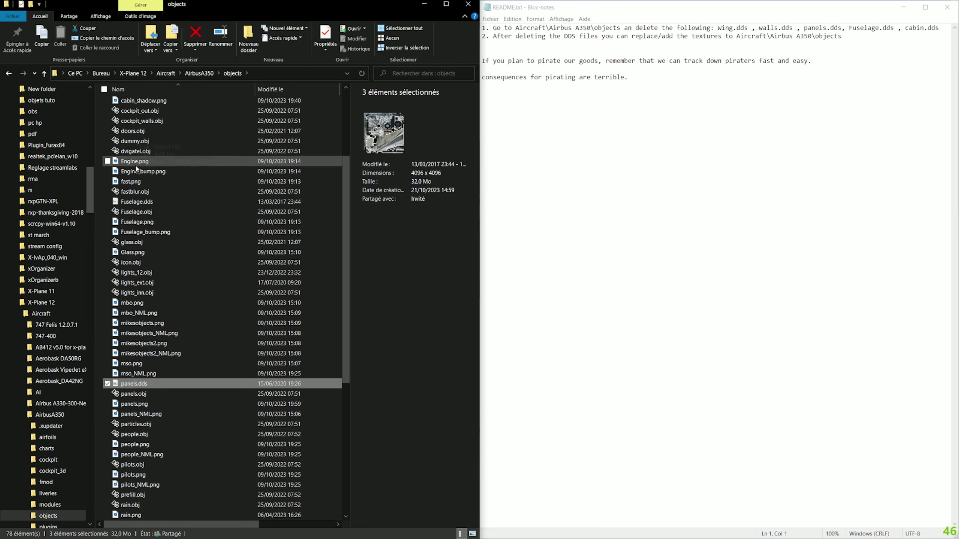
scroll(147, 132, "up", 1)
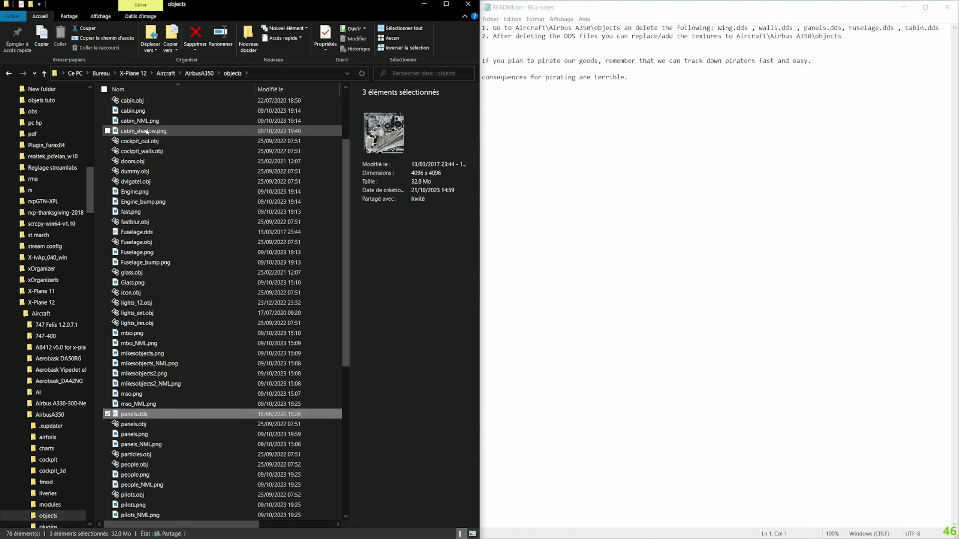
scroll(147, 132, "up", 1)
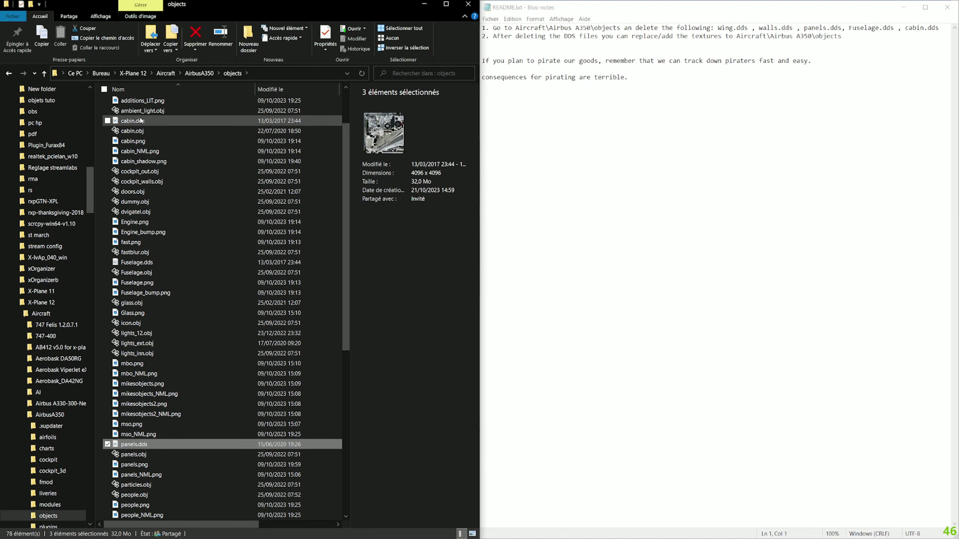
left_click(142, 121, "ctrl")
scroll(193, 250, "down", 6)
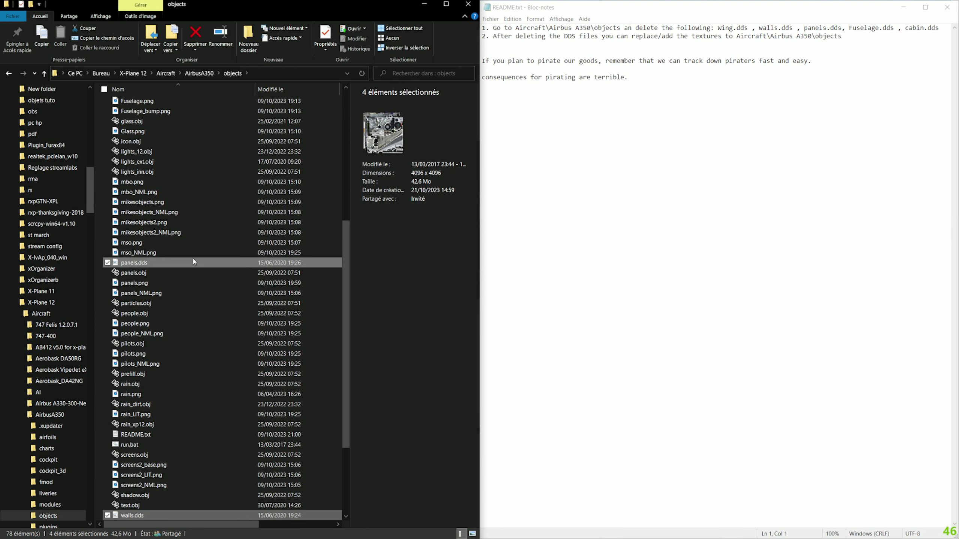
scroll(194, 260, "down", 4)
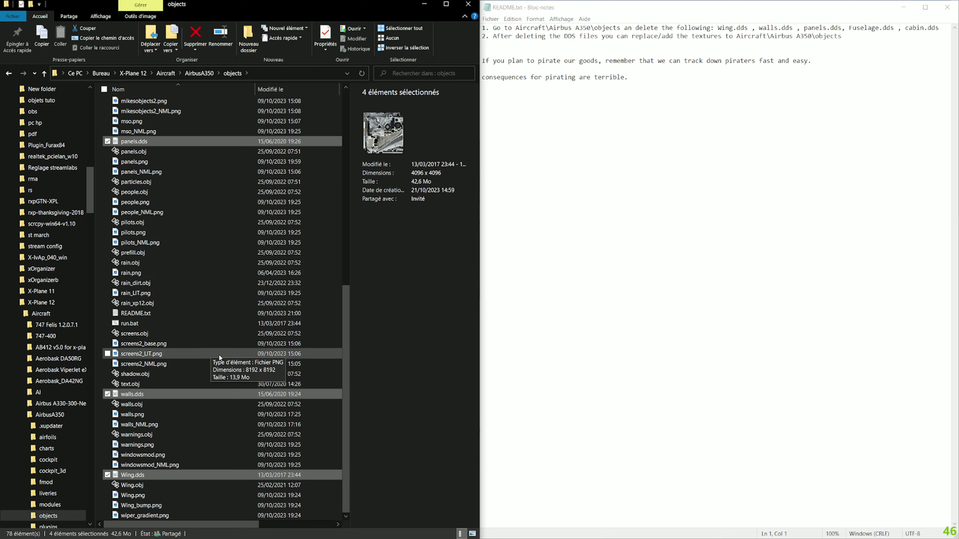
scroll(220, 357, "up", 11)
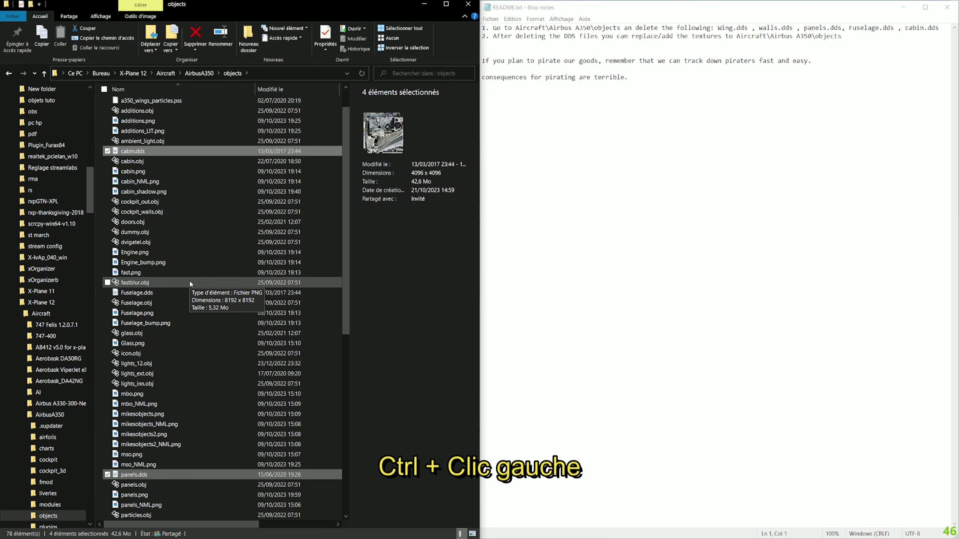
scroll(190, 284, "up", 1)
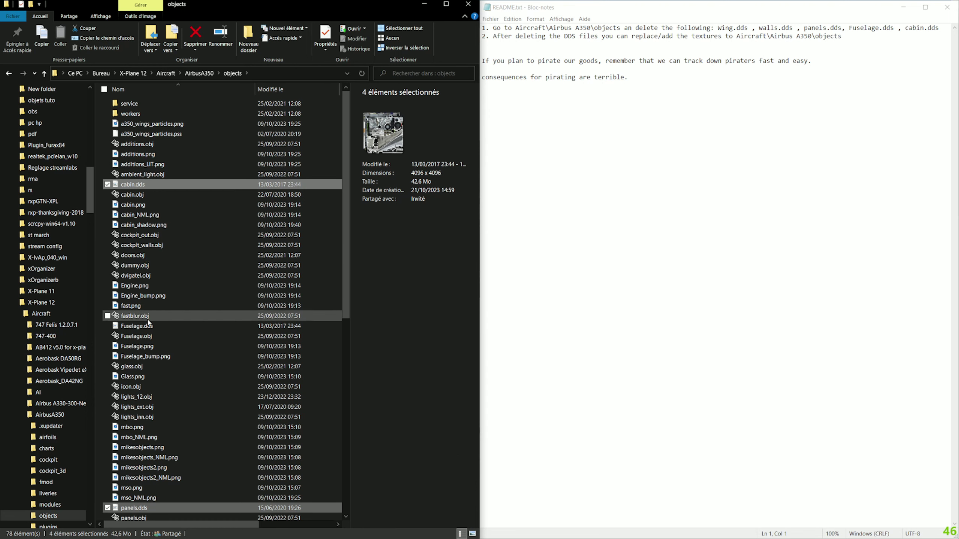
scroll(154, 303, "down", 5)
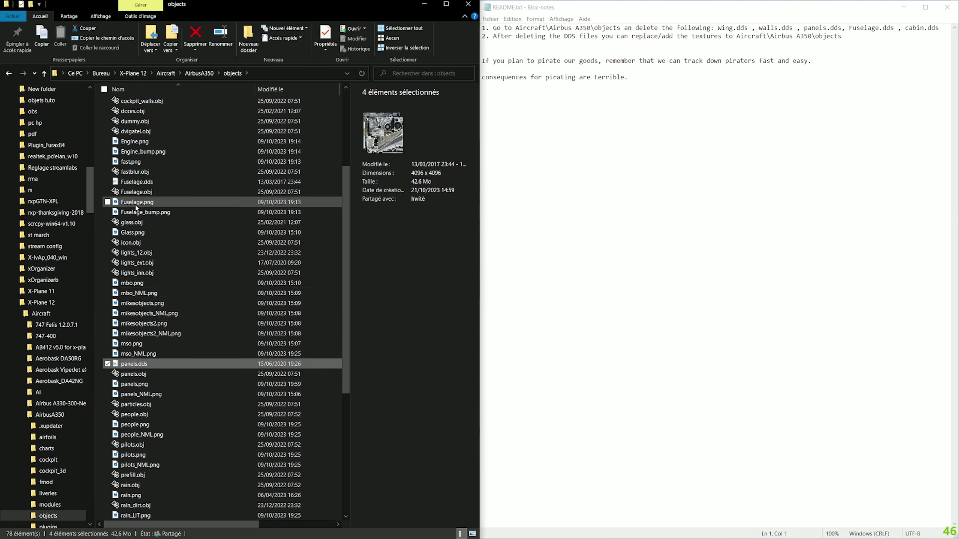
left_click(140, 184, "ctrl")
scroll(174, 183, "up", 5)
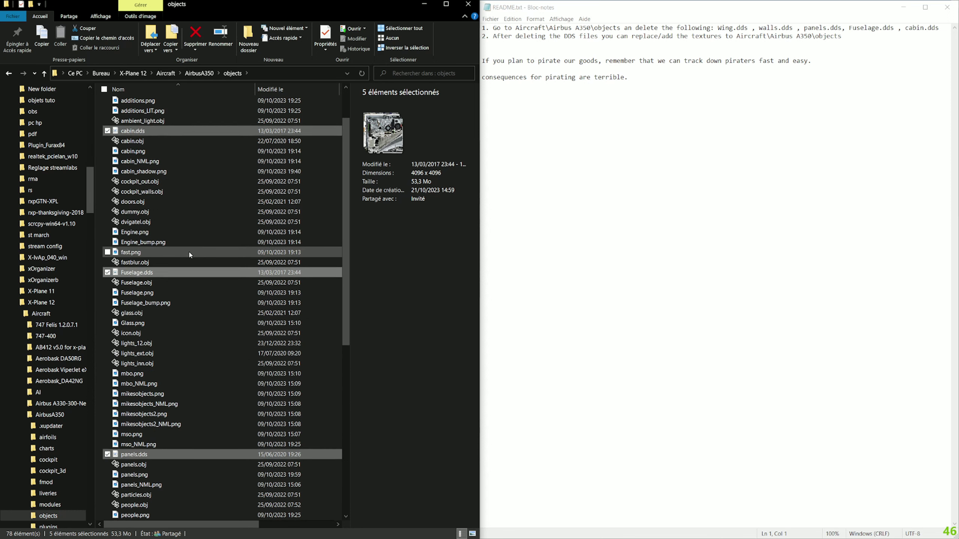
left_click(207, 184, "ctrl")
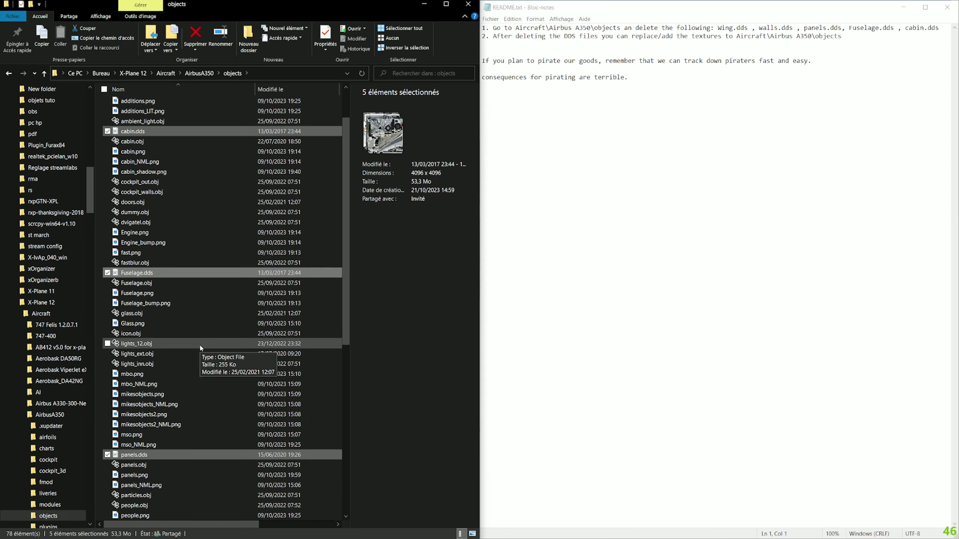
scroll(177, 315, "down", 8)
scroll(200, 342, "down", 4)
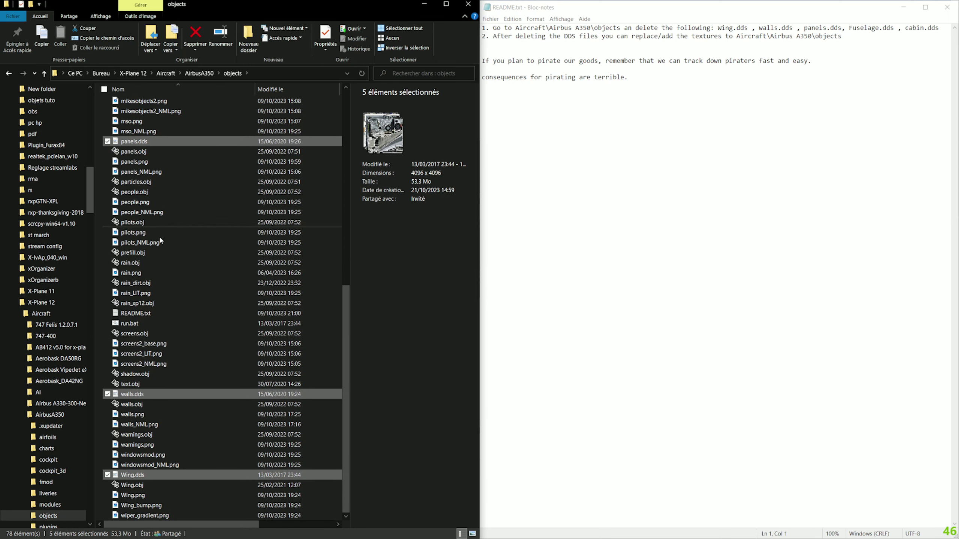
scroll(120, 264, "up", 4)
scroll(120, 265, "up", 4)
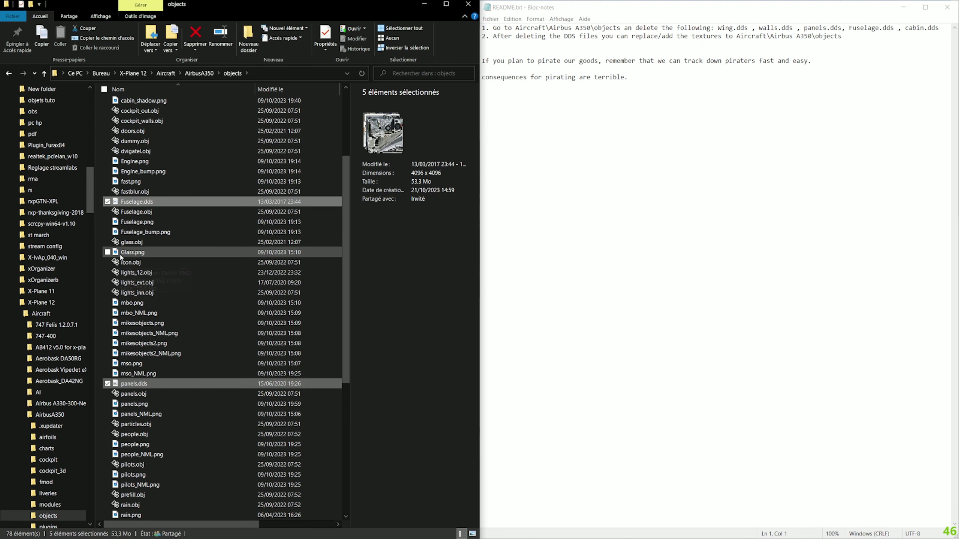
left_click(194, 38)
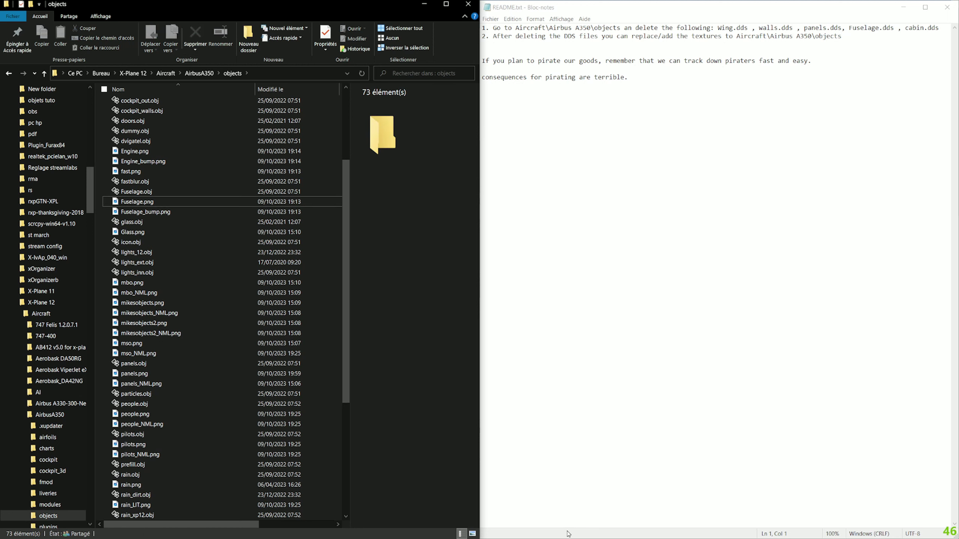
Step: Extract every file except README.txt from 8K_FFA350_Textures.zip into the AirbusA350 objects folder
key("super")
left_click(639, 532)
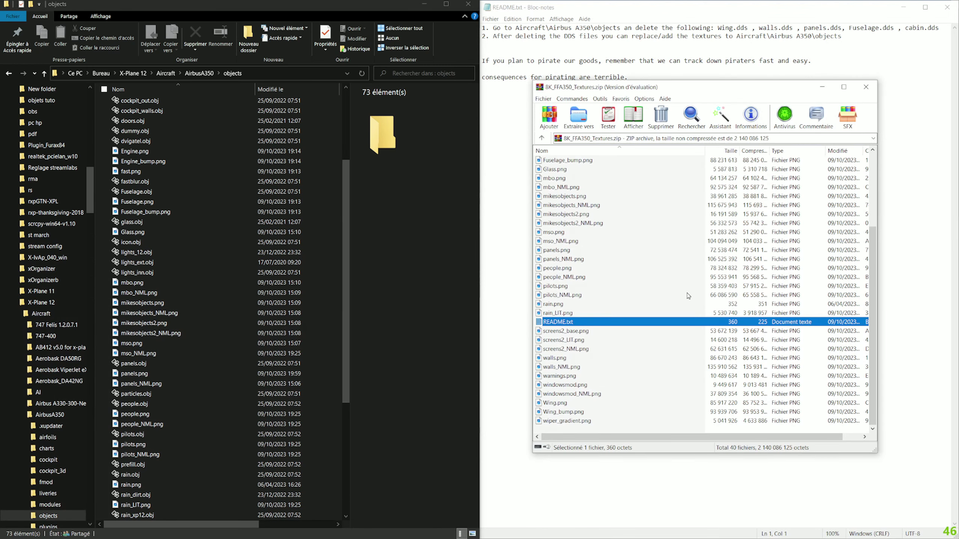
left_click(630, 233)
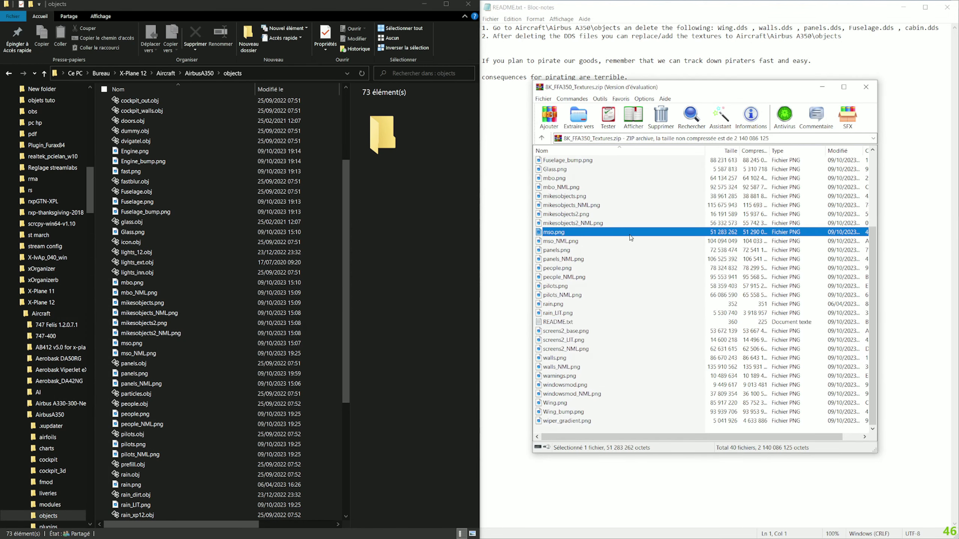
key("ctrl+a")
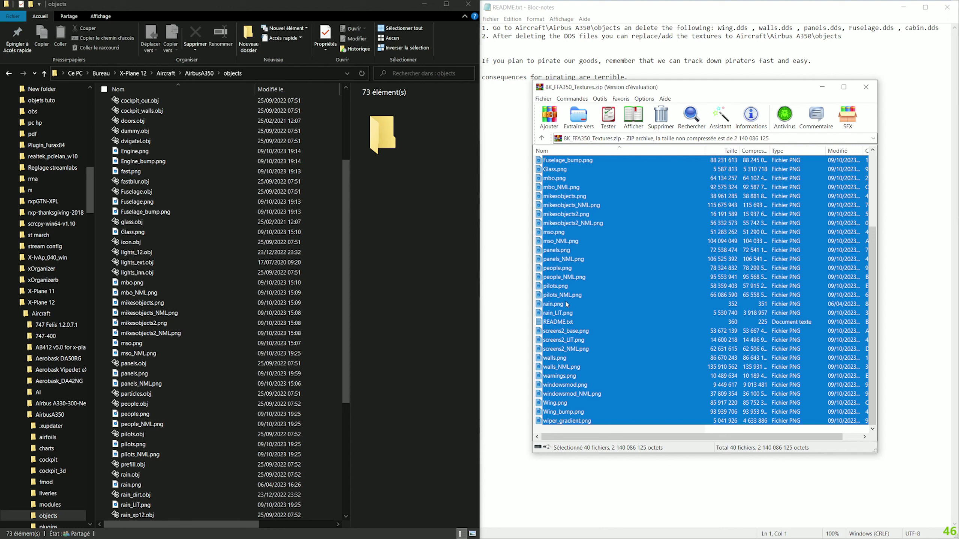
left_click(556, 323, "ctrl")
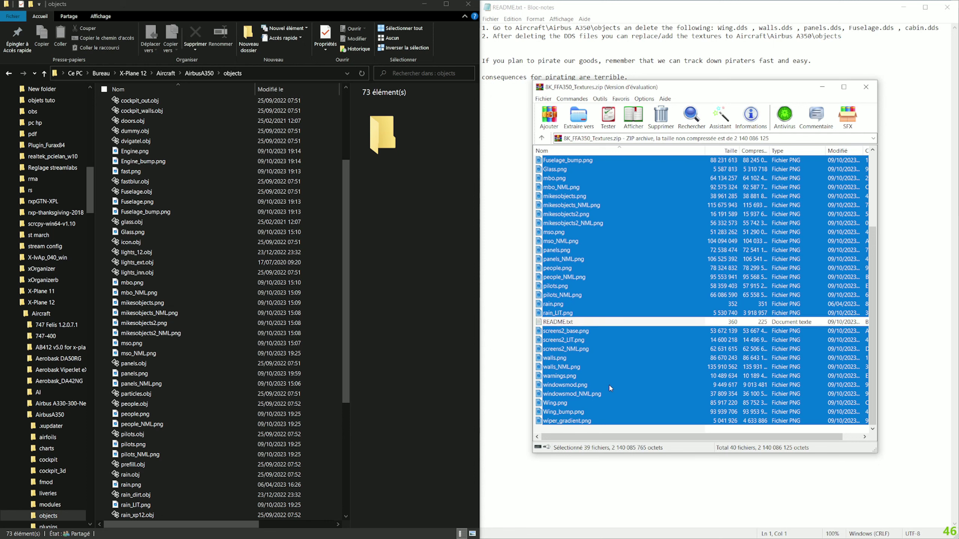
left_click_drag(633, 278, 457, 297)
left_click_drag(317, 312, 316, 307)
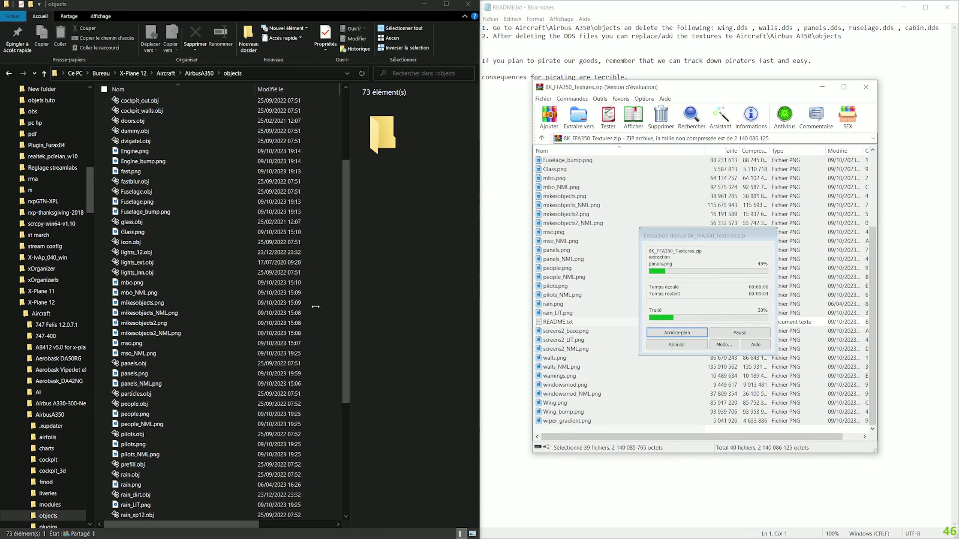